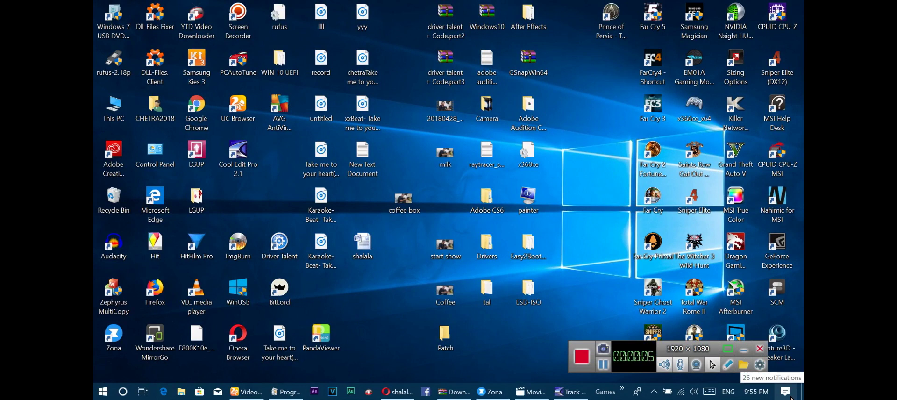
Refresh the Windows desktop icons from the desktop's right-click menu
{"action": "right_click", "coordinate": [258, 190]}
{"action": "left_click", "coordinate": [283, 221]}
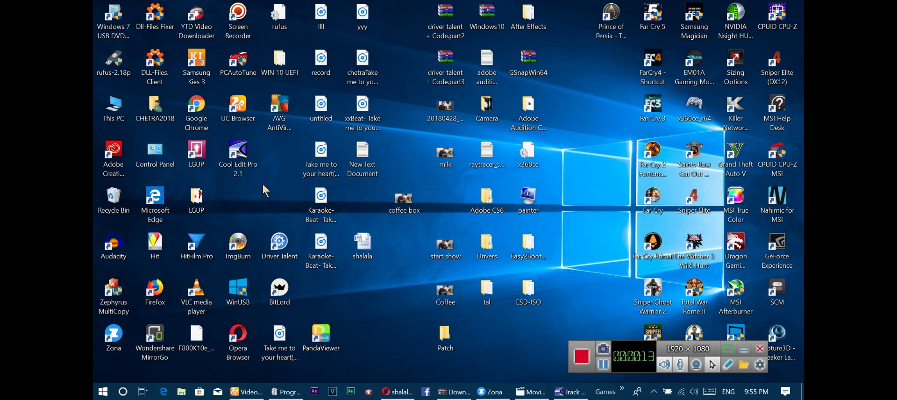
Launch Cool Edit Pro 2.1 from its desktop shortcut, accepting the already-running warning and dismissing the tip
{"action": "left_click", "coordinate": [241, 161]}
{"action": "double_click", "coordinate": [241, 160]}
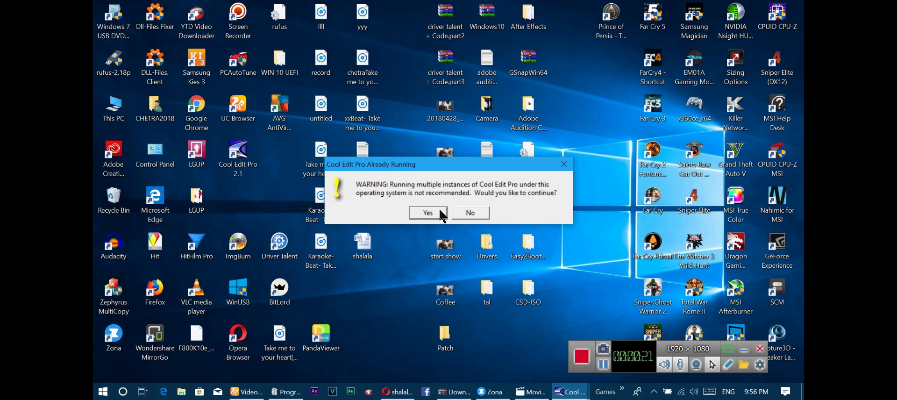
{"action": "left_click", "coordinate": [466, 213]}
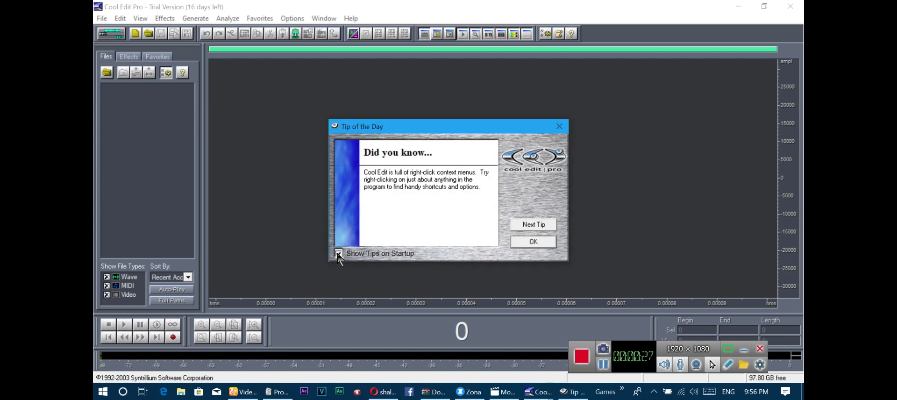
{"action": "left_click", "coordinate": [533, 242]}
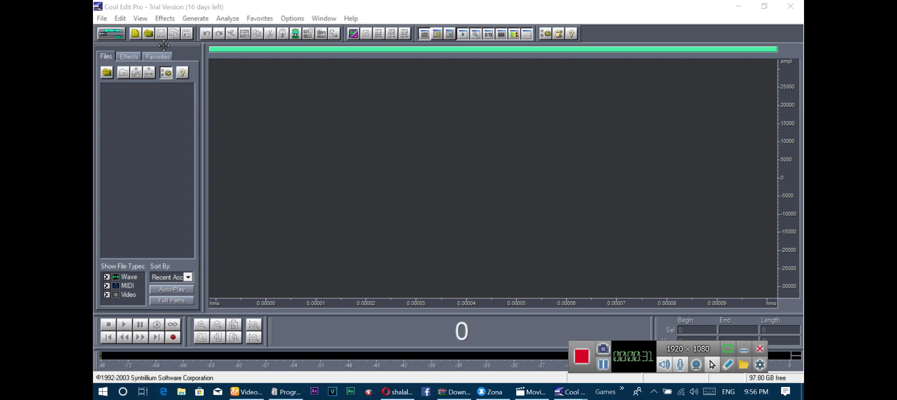
Browse the Effects menu, then switch to Multitrack View with its four empty tracks
{"action": "left_click", "coordinate": [154, 21]}
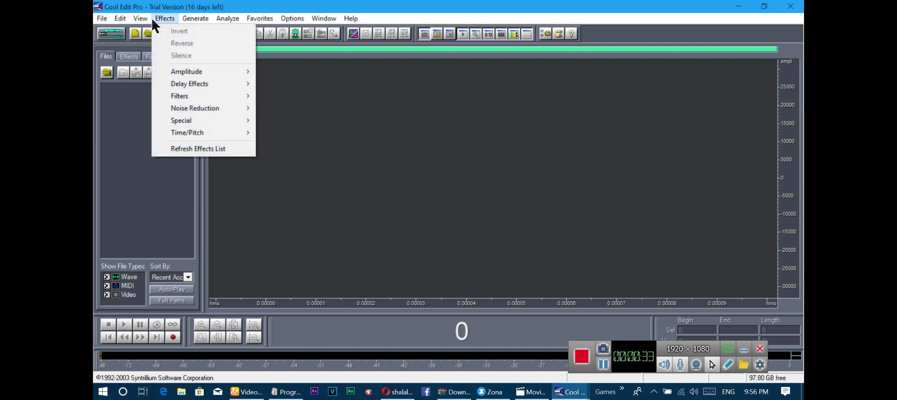
{"action": "mouse_move", "coordinate": [186, 19]}
{"action": "mouse_move", "coordinate": [149, 22]}
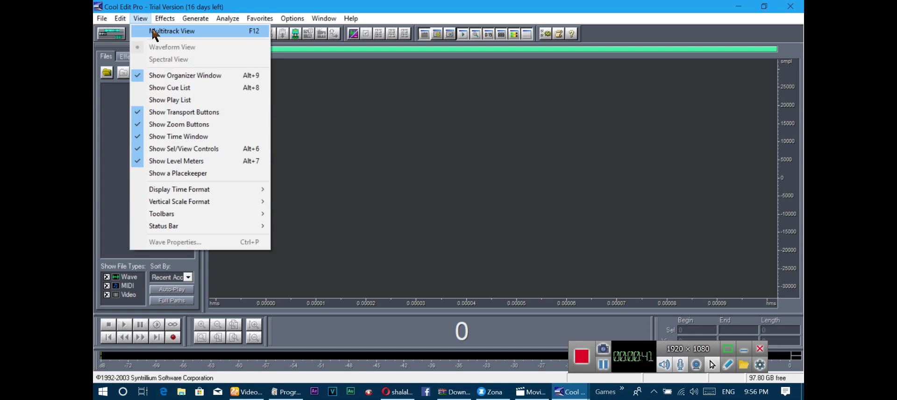
{"action": "left_click", "coordinate": [155, 32]}
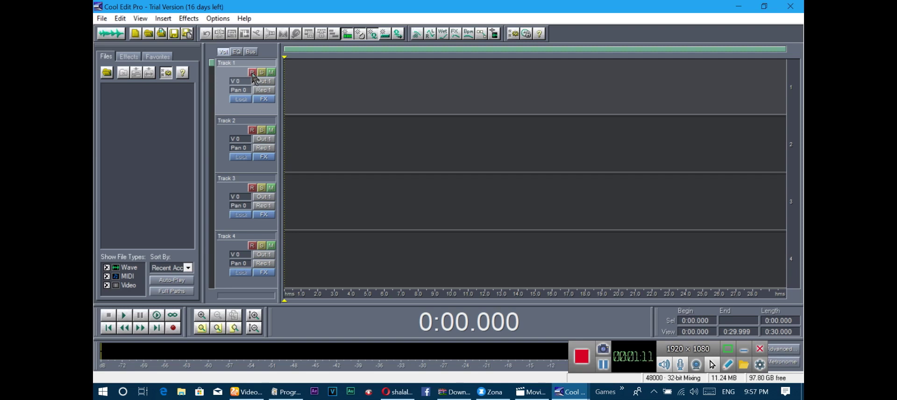
{"action": "left_click", "coordinate": [173, 327]}
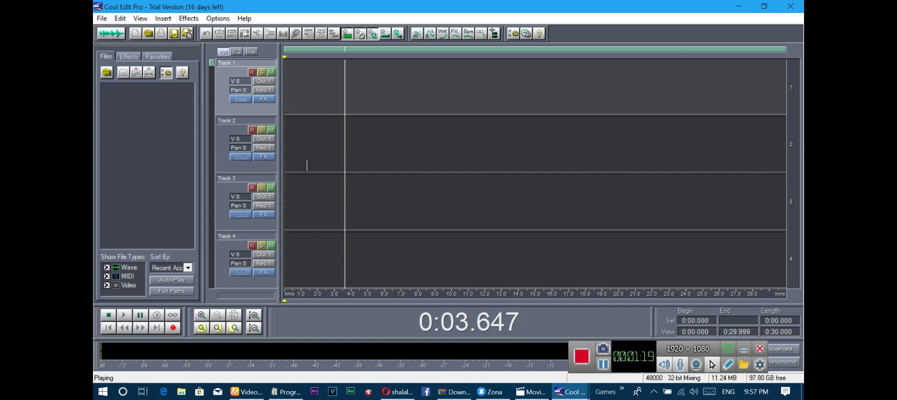
{"action": "left_click", "coordinate": [173, 329]}
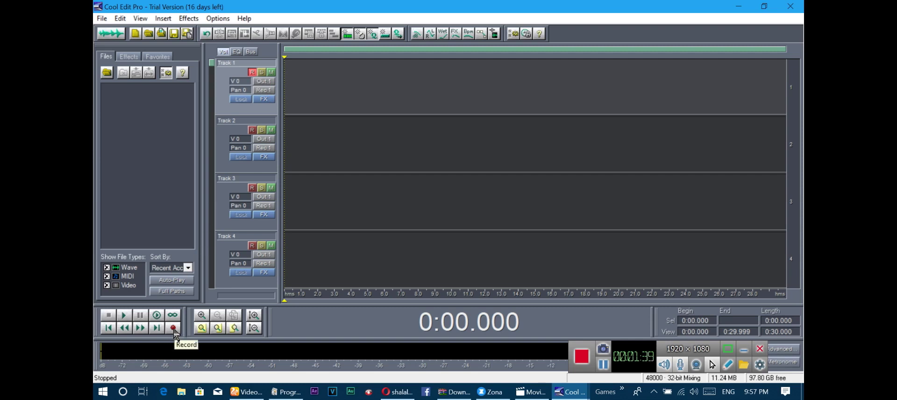
Record a voice clip on Track 1 and delete its tail from 0:07.533 to 0:11.648
{"action": "left_click", "coordinate": [173, 328]}
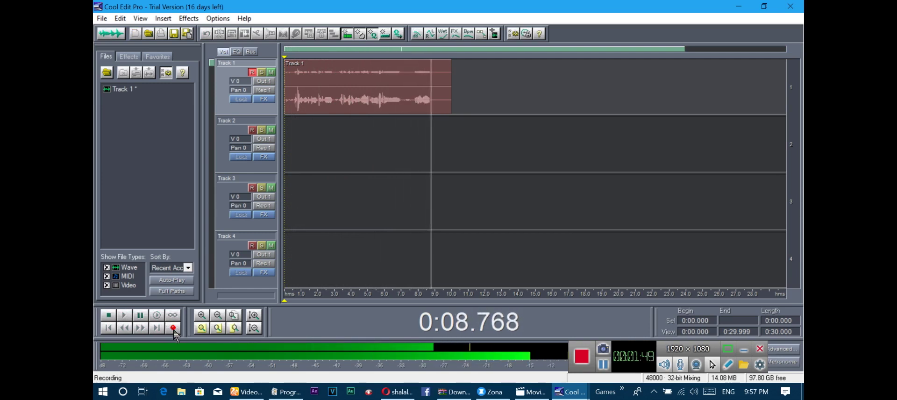
{"action": "left_click", "coordinate": [173, 329]}
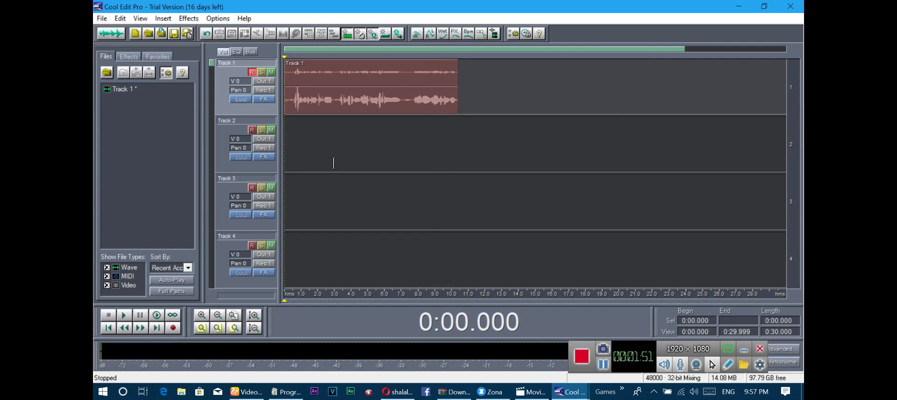
{"action": "left_click", "coordinate": [410, 93]}
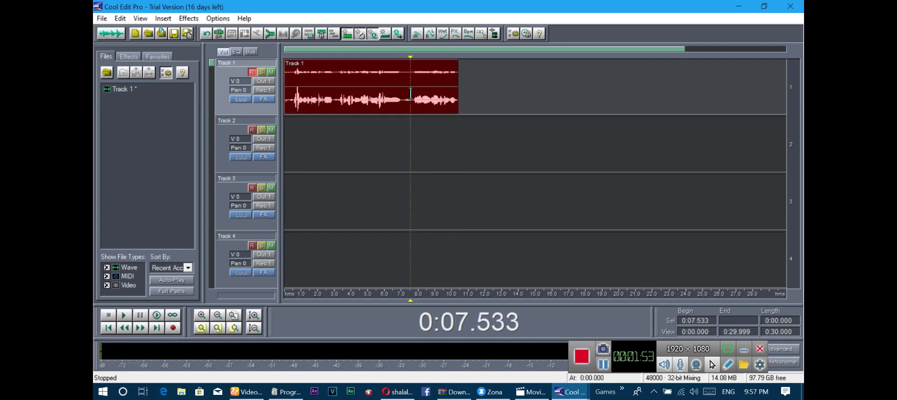
{"action": "left_click_drag", "start_coordinate": [411, 93], "coordinate": [479, 98]}
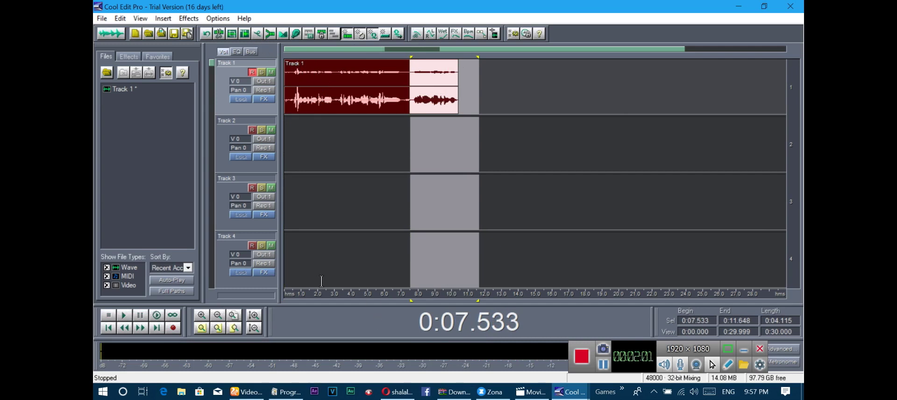
{"action": "key", "text": "Delete"}
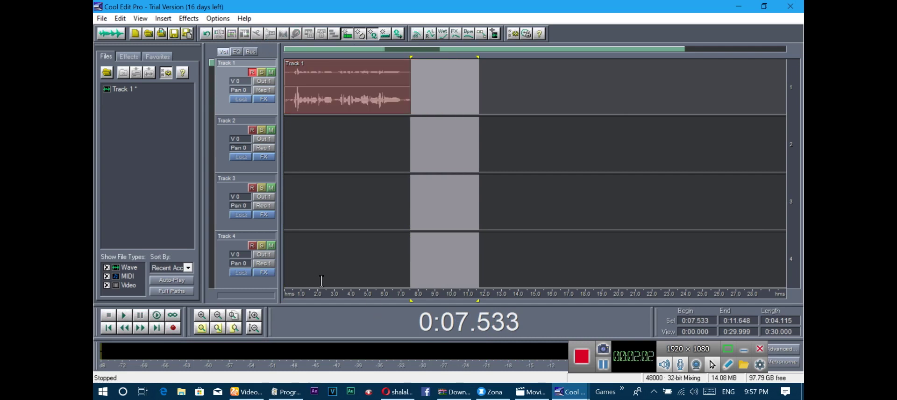
{"action": "left_click", "coordinate": [381, 97]}
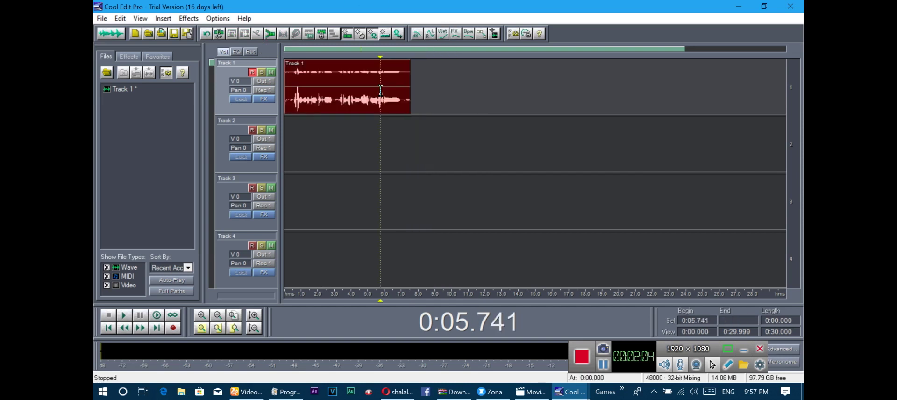
{"action": "left_click", "coordinate": [290, 97]}
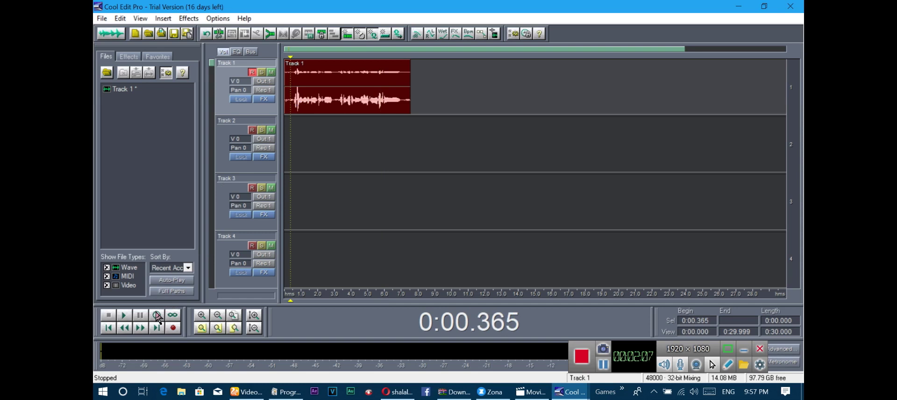
{"action": "left_click", "coordinate": [124, 315]}
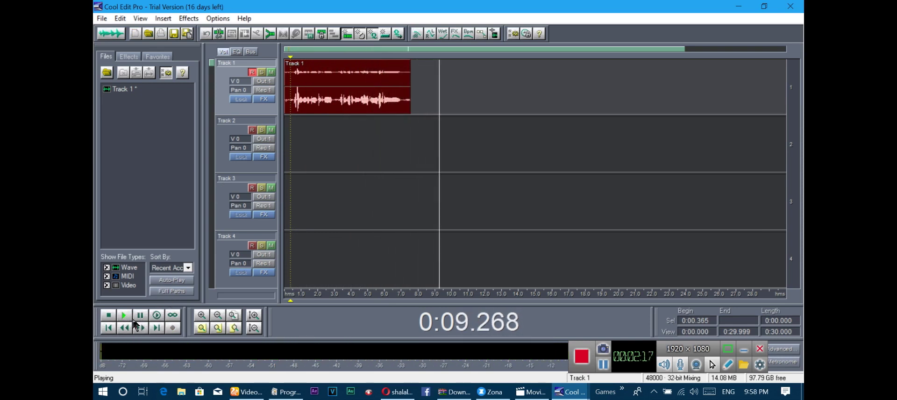
{"action": "left_click", "coordinate": [110, 316]}
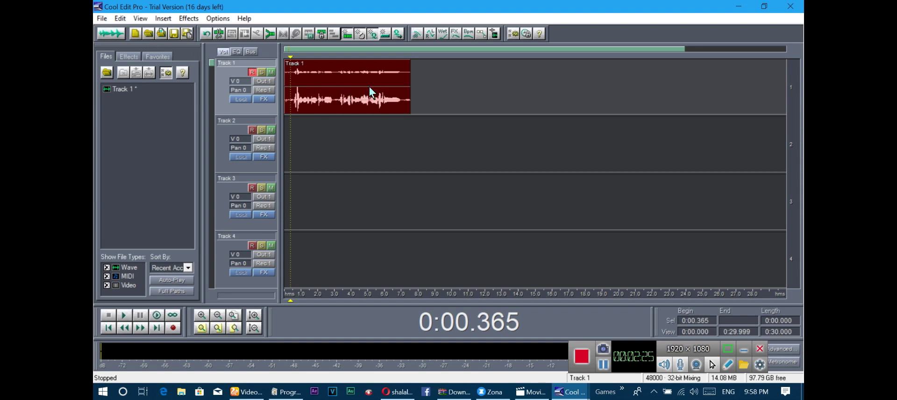
{"action": "left_click", "coordinate": [102, 18]}
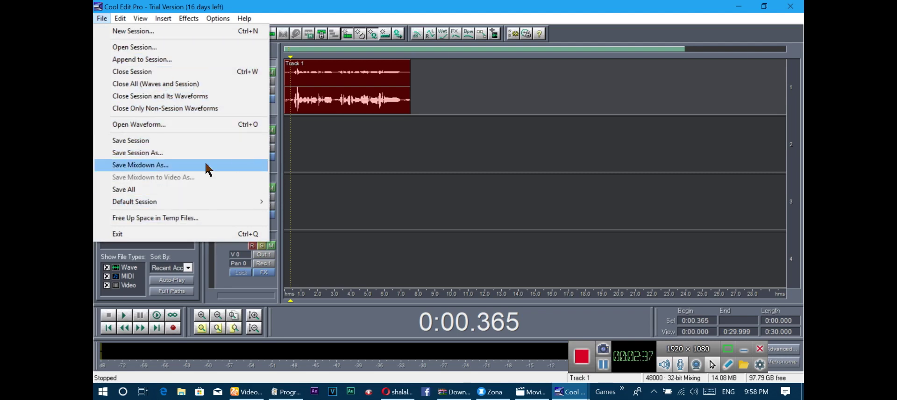
{"action": "left_click", "coordinate": [561, 89]}
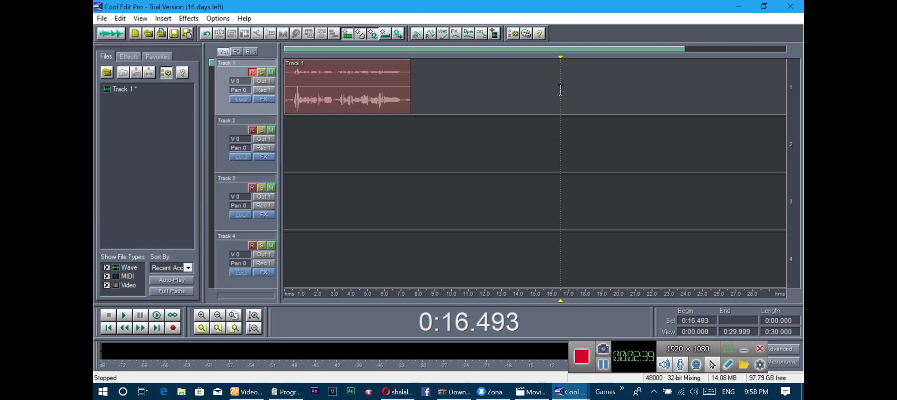
Open Track 1 in the waveform editor and play it back from 0.671 seconds
{"action": "double_click", "coordinate": [113, 89]}
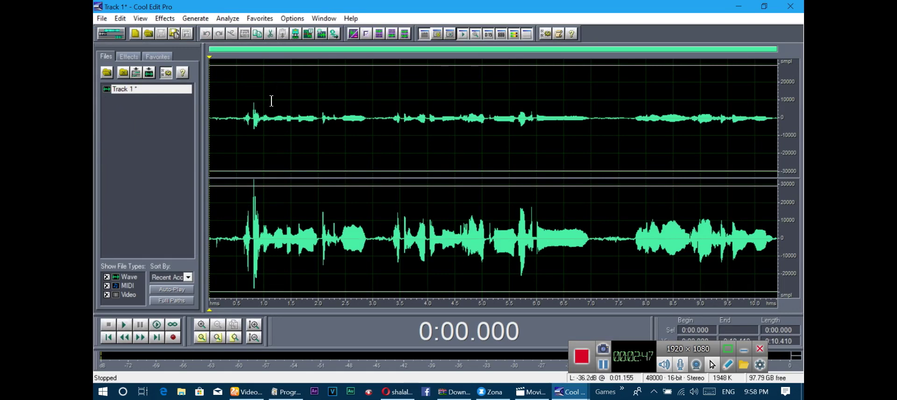
{"action": "left_click", "coordinate": [246, 139]}
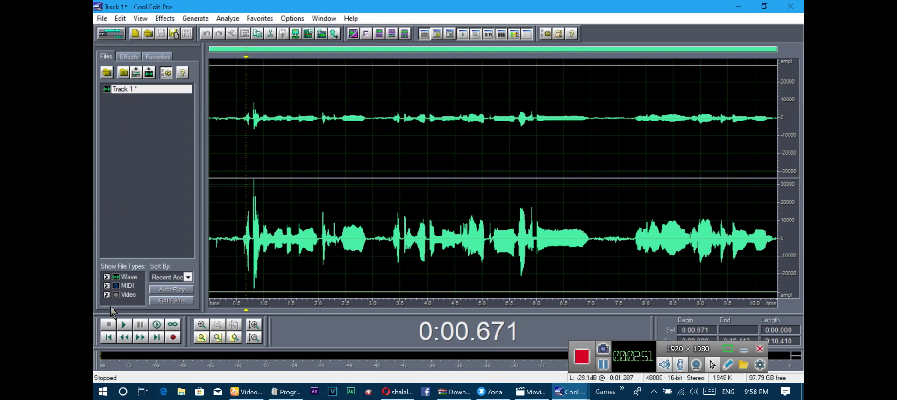
{"action": "left_click", "coordinate": [125, 326]}
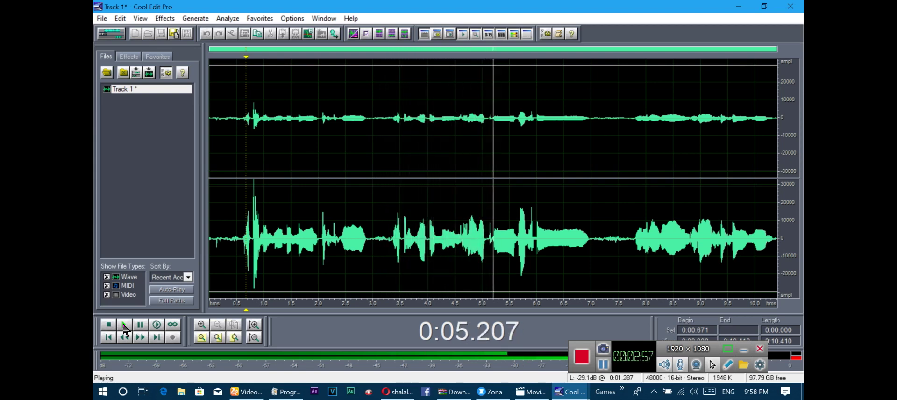
{"action": "left_click", "coordinate": [111, 325]}
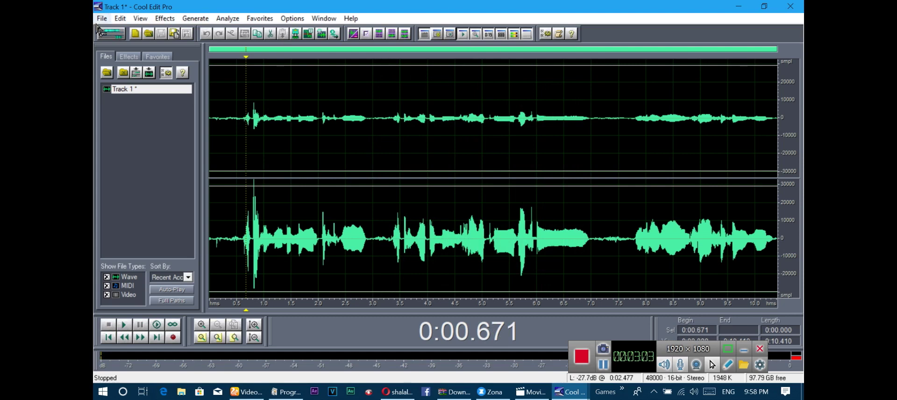
{"action": "left_click", "coordinate": [101, 18]}
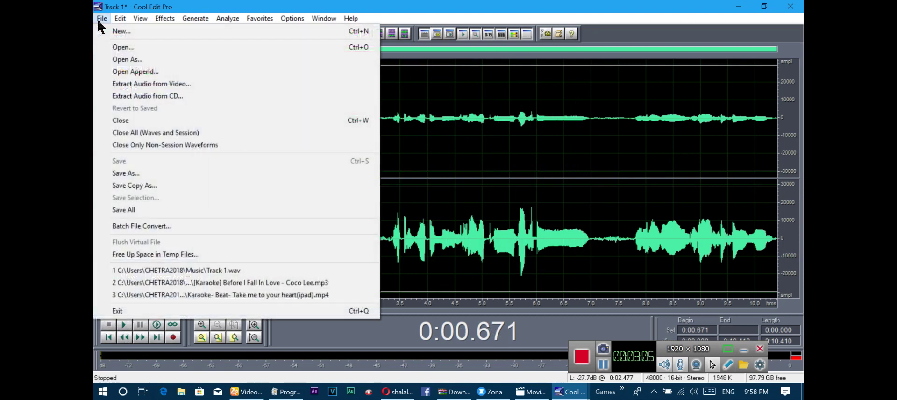
Save the recording as ch.wav in Windows PCM (*.wav) format, replacing the name Track 1
{"action": "left_click", "coordinate": [121, 179]}
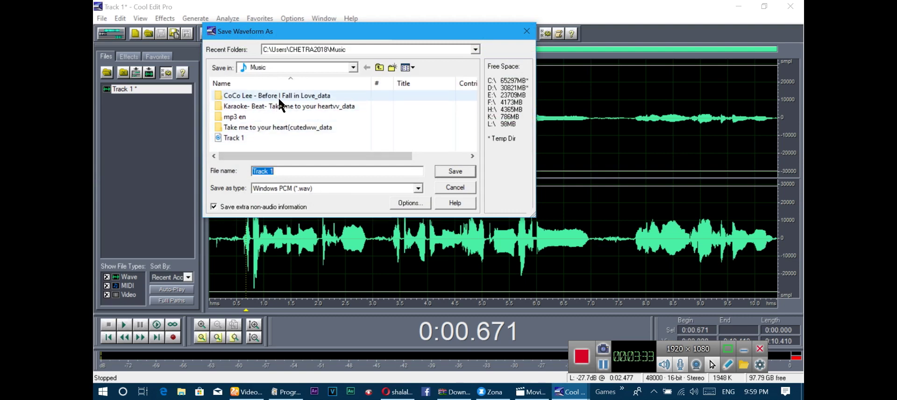
{"action": "left_click", "coordinate": [295, 171]}
{"action": "left_click_drag", "start_coordinate": [296, 171], "coordinate": [241, 174]}
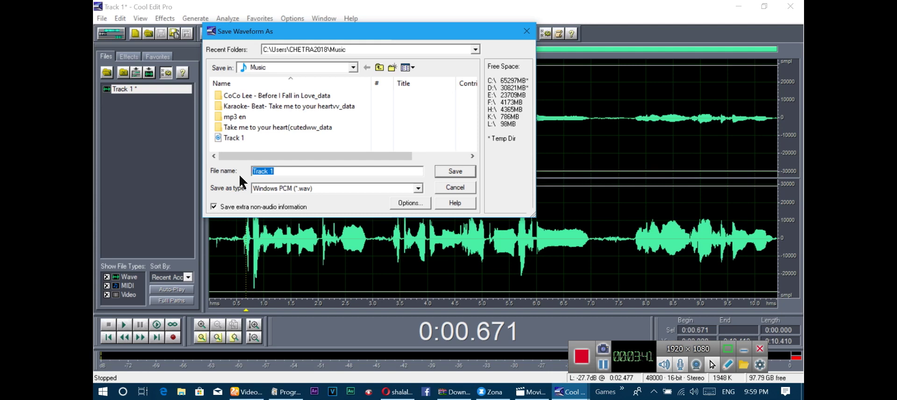
{"action": "type", "text": "ch"}
{"action": "left_click", "coordinate": [418, 188]}
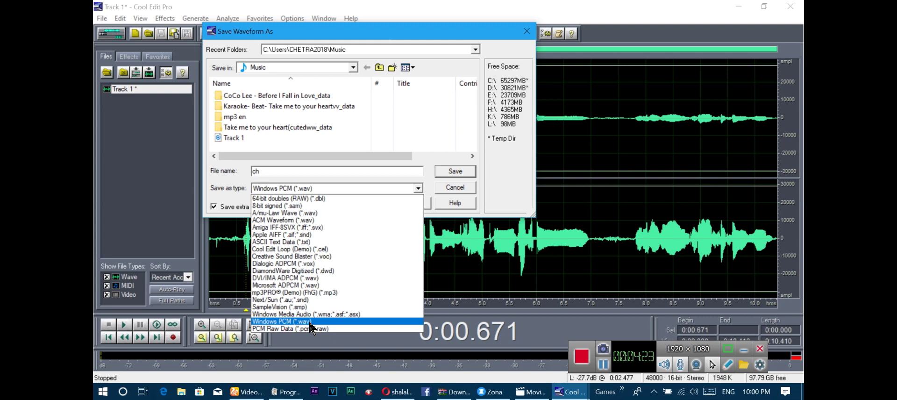
{"action": "left_click", "coordinate": [310, 322]}
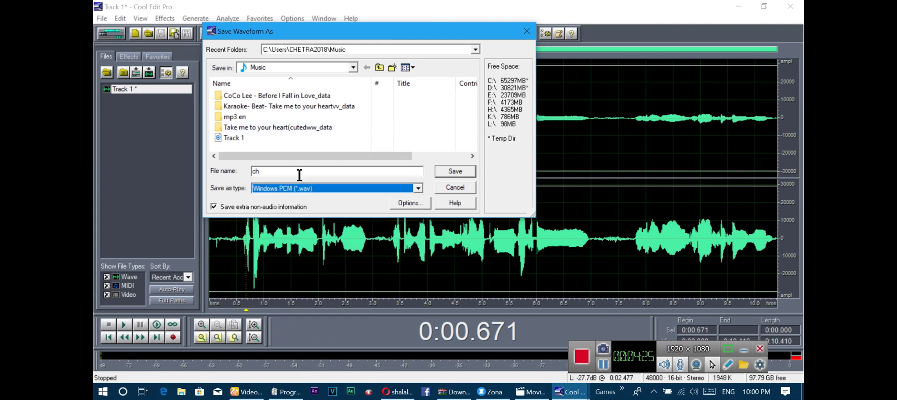
{"action": "left_click", "coordinate": [457, 172]}
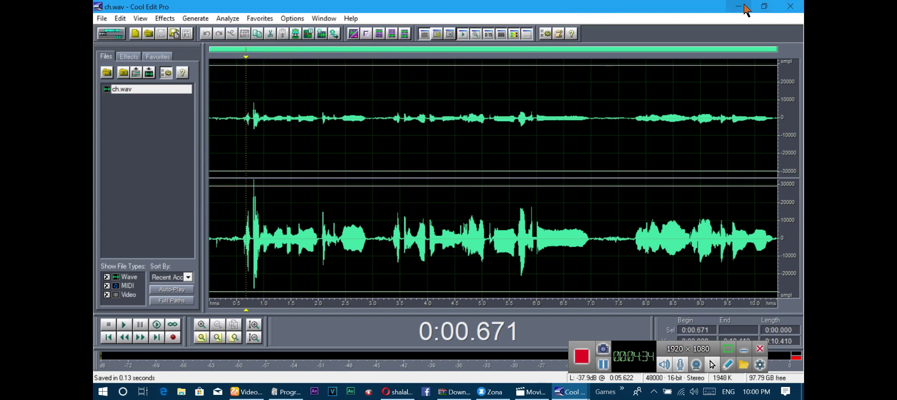
Minimize Cool Edit Pro and open the Music folder in File Explorer
{"action": "left_click", "coordinate": [738, 7]}
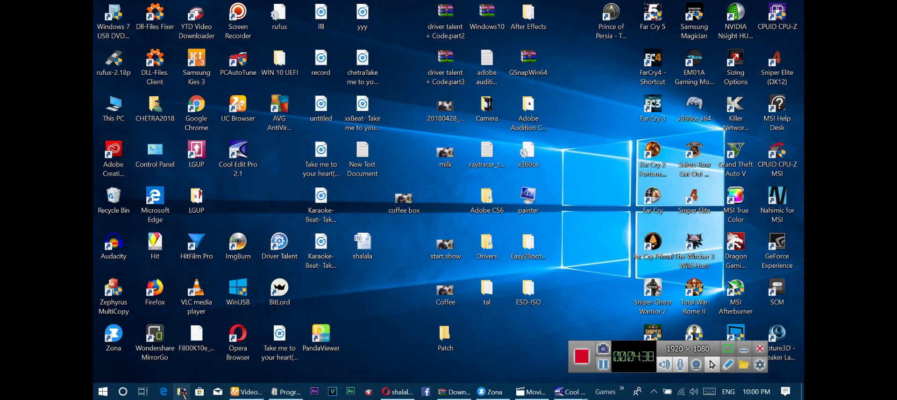
{"action": "left_click", "coordinate": [181, 392]}
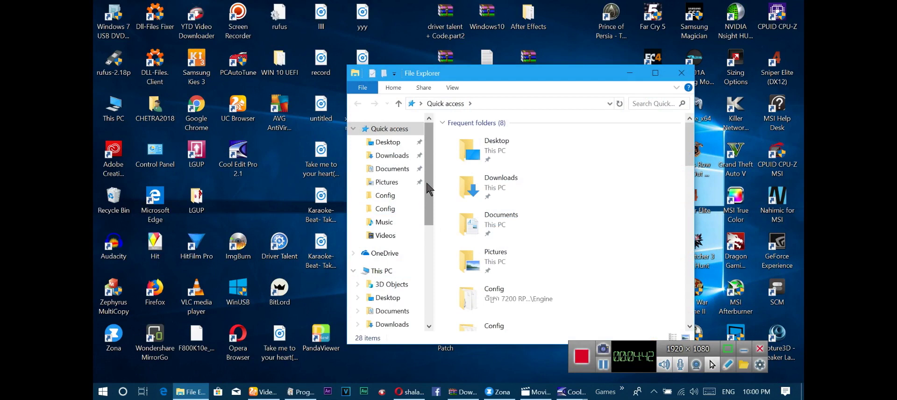
{"action": "left_click", "coordinate": [379, 224]}
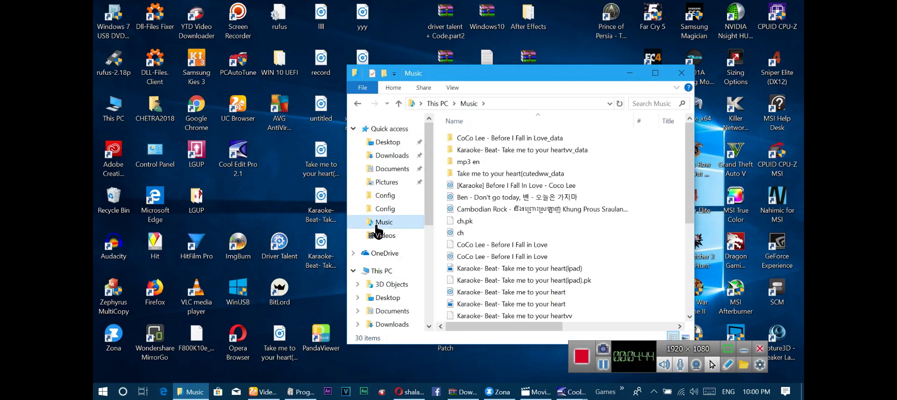
Play ch in Groove Music, raise the volume to 100 then lower it almost fully, and close the player
{"action": "double_click", "coordinate": [454, 233]}
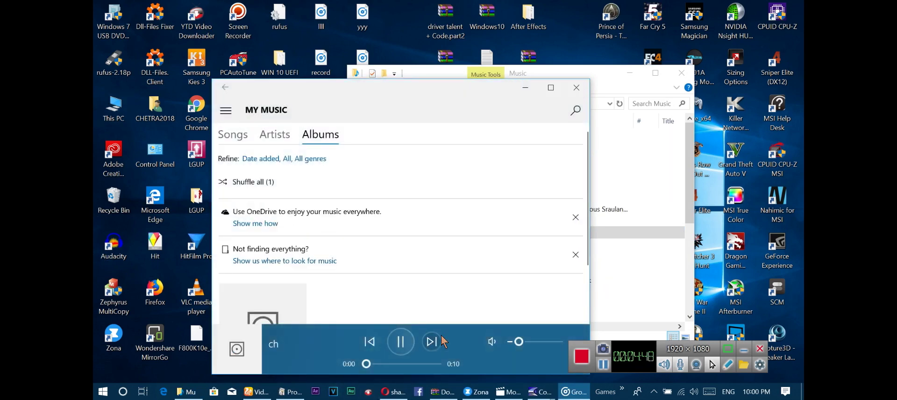
{"action": "left_click_drag", "start_coordinate": [518, 342], "coordinate": [557, 341]}
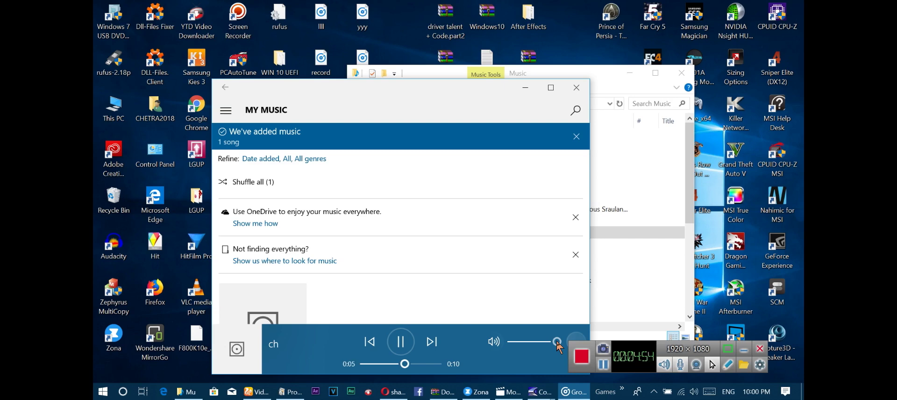
{"action": "left_click_drag", "start_coordinate": [557, 341], "coordinate": [514, 342]}
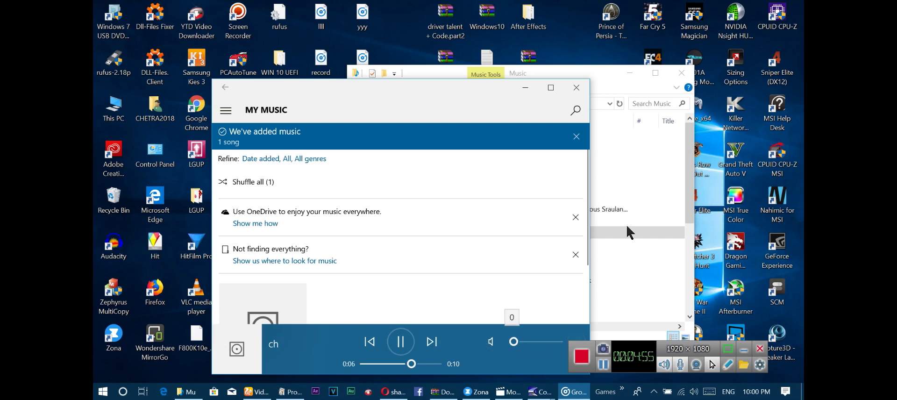
{"action": "left_click", "coordinate": [578, 92]}
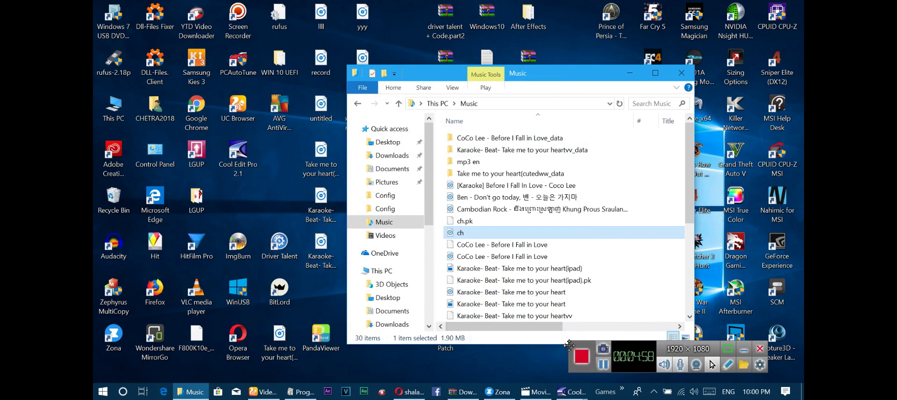